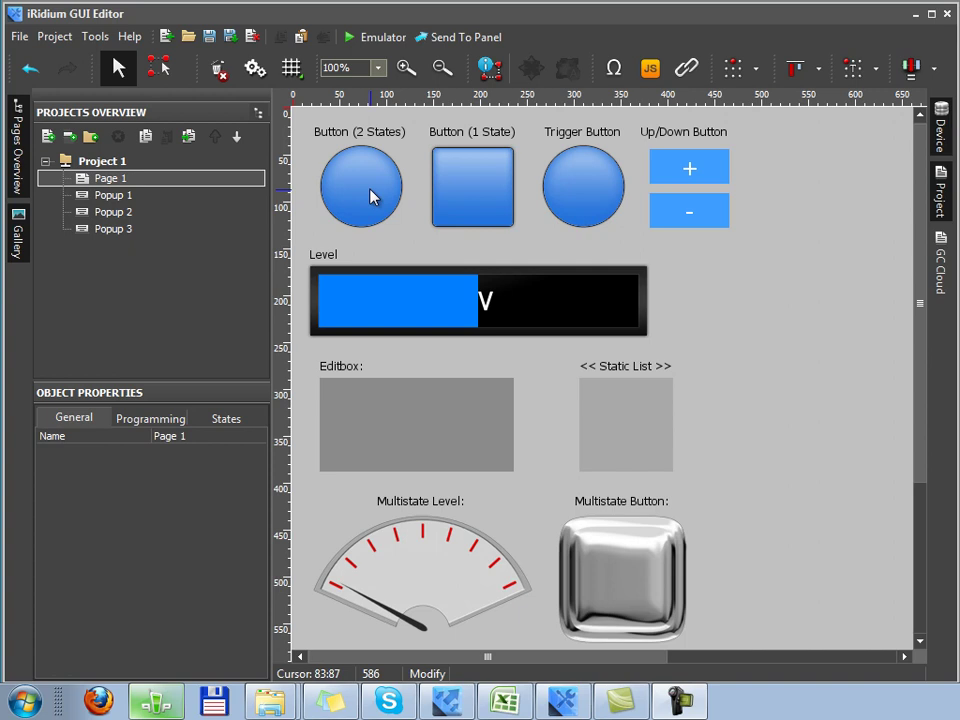
Examine the general properties of the round two-state button, including its position, size, Active and Visible settings
left_click(372, 196)
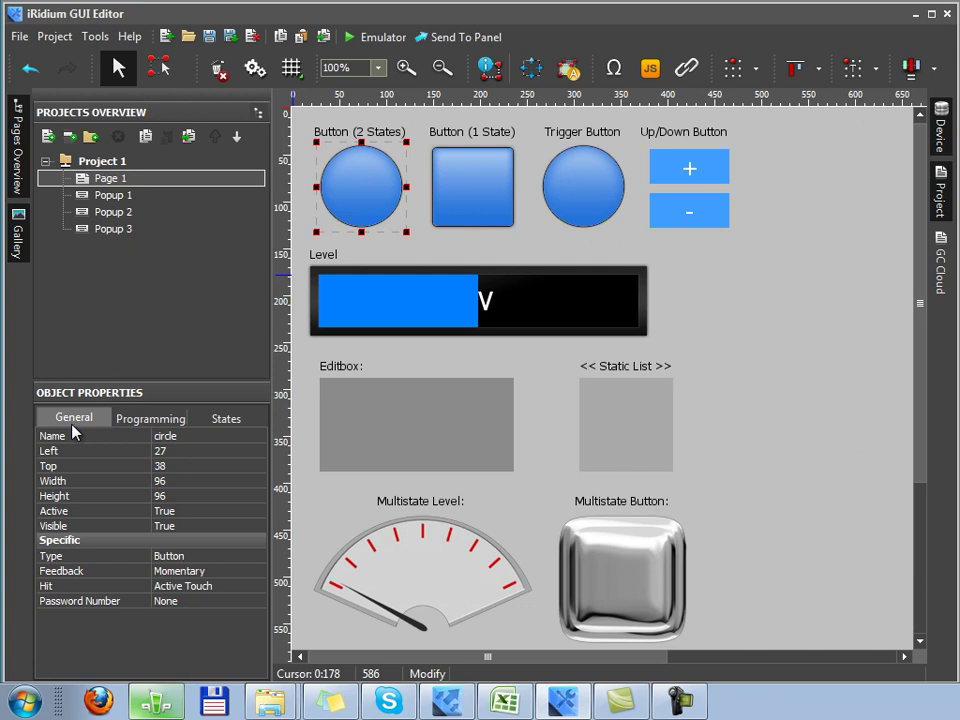
left_click(82, 452)
left_click(84, 466)
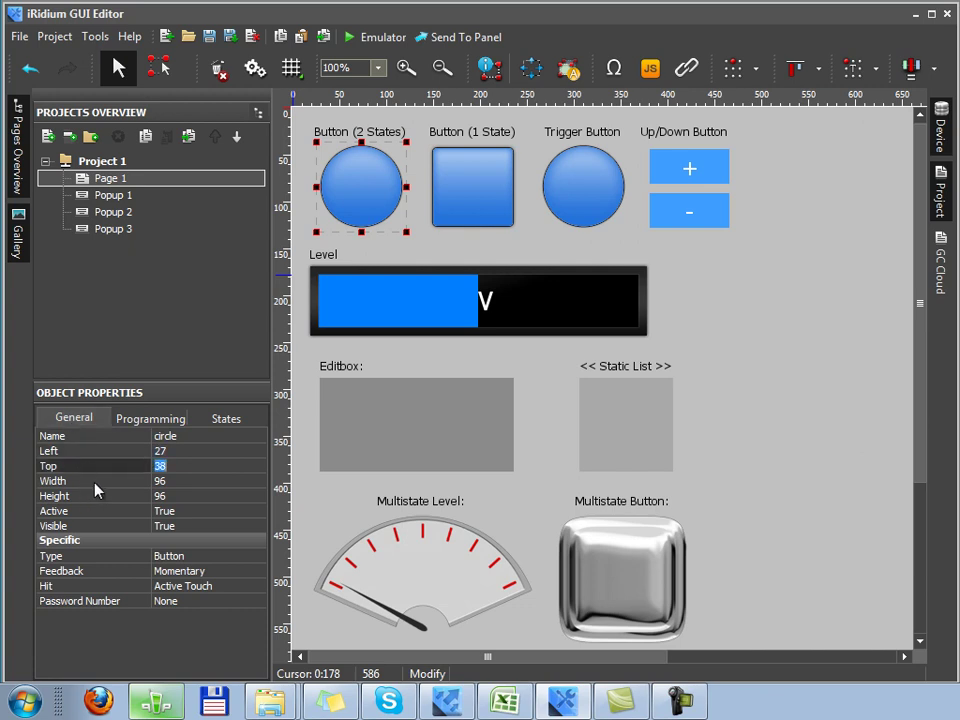
left_click(95, 482)
left_click(96, 497)
left_click(91, 512)
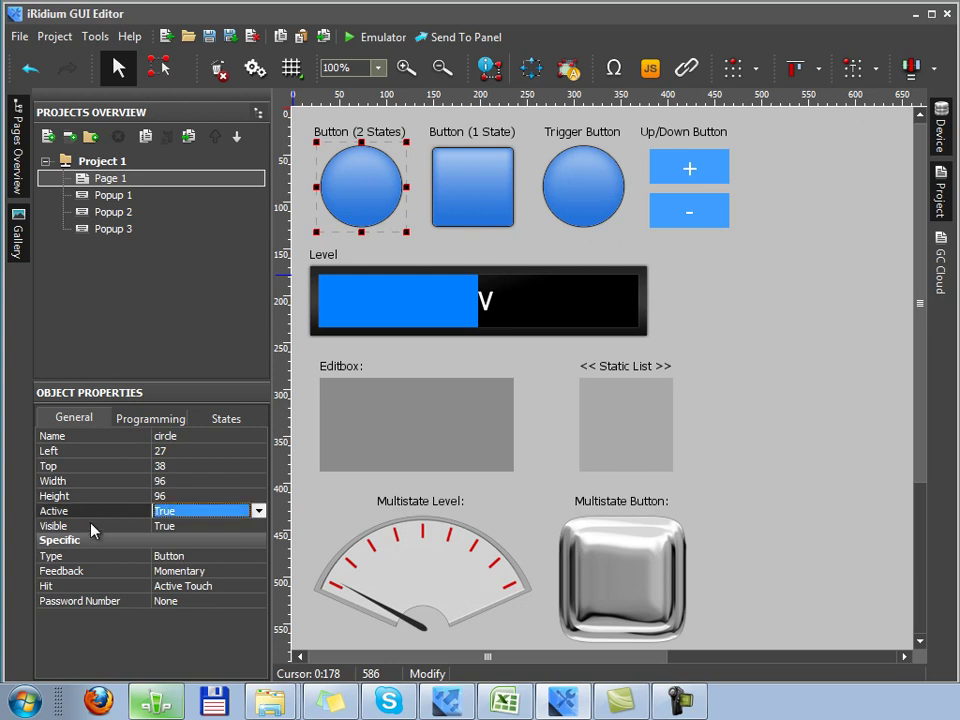
left_click(90, 526)
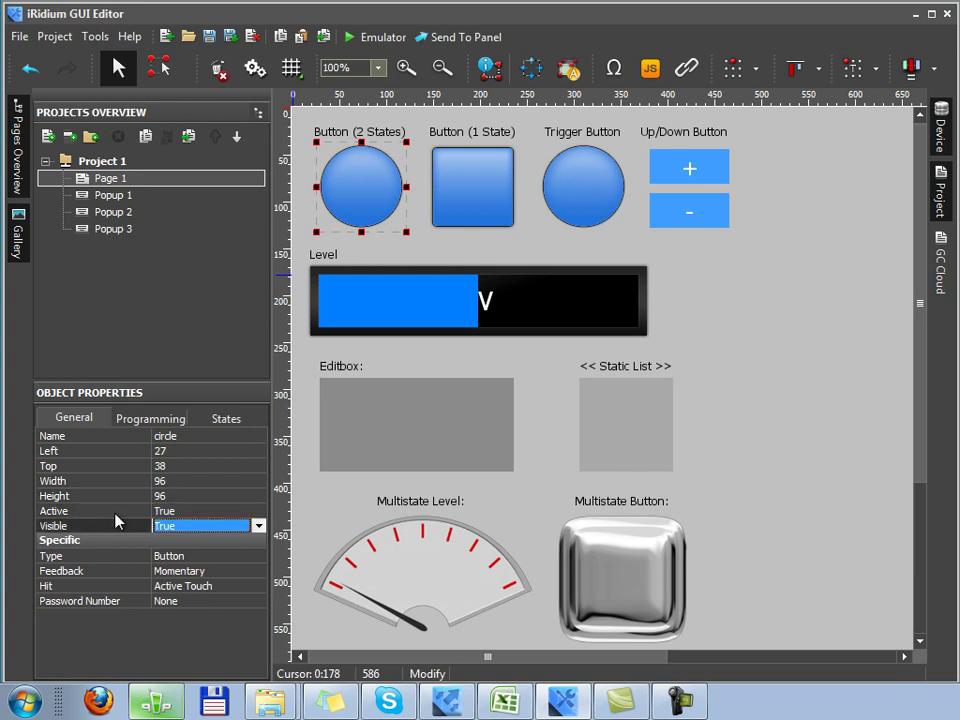
left_click(103, 549)
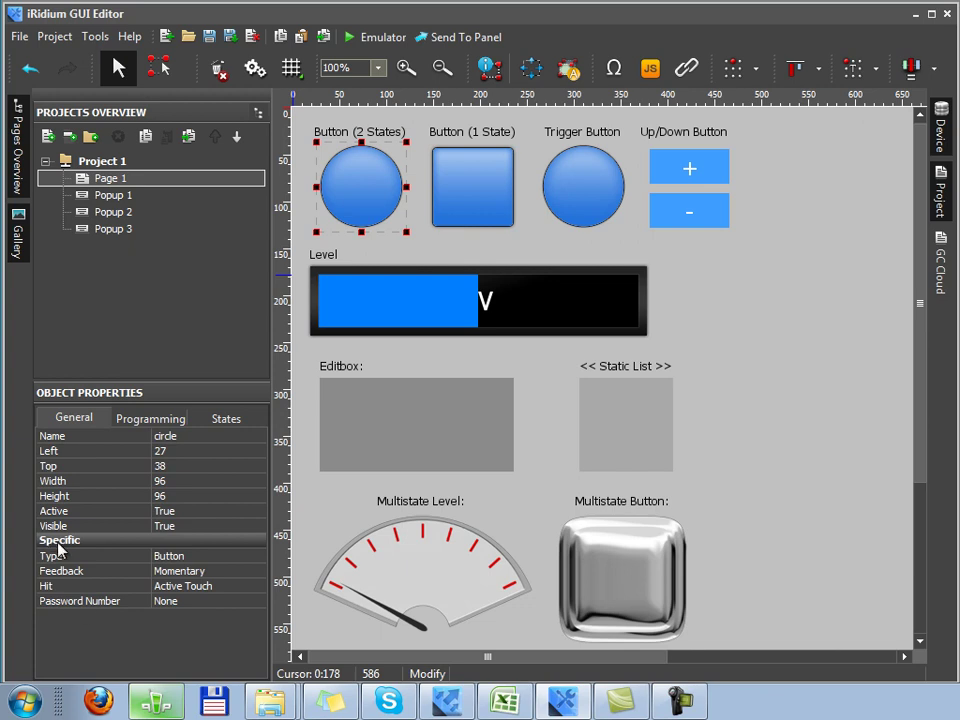
Review the round two-state button's programming events and the appearance settings of its states
left_click(150, 418)
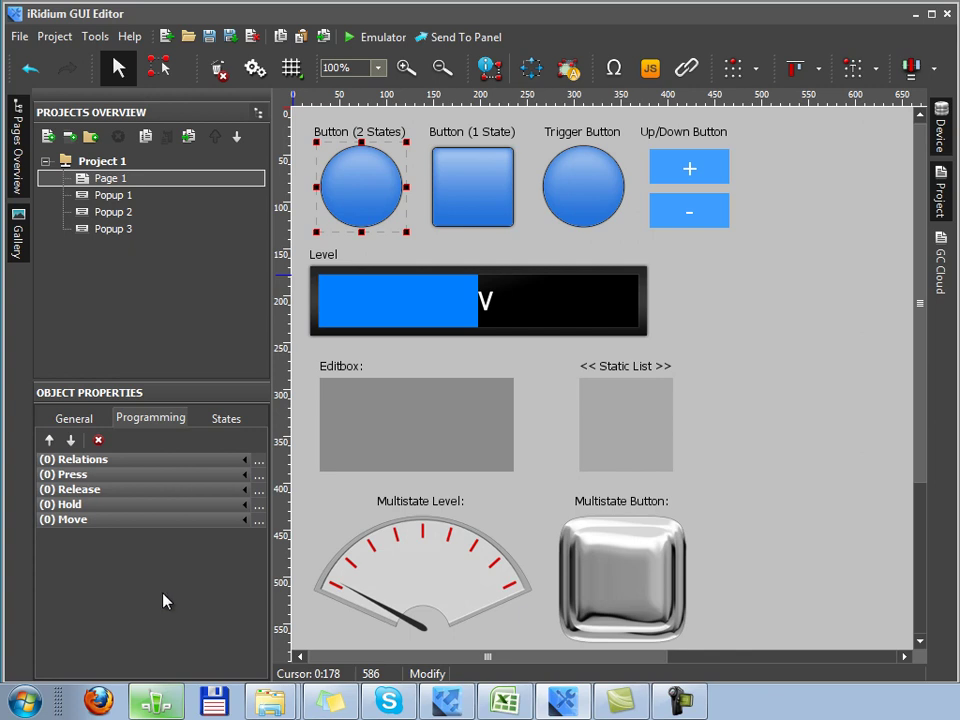
left_click(96, 482)
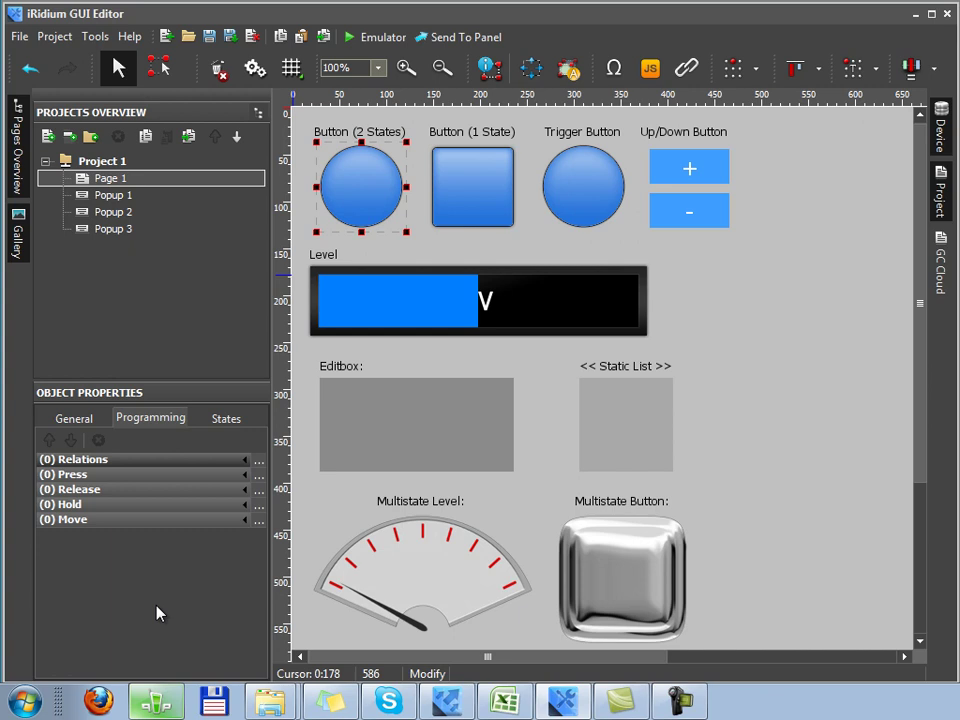
left_click(224, 418)
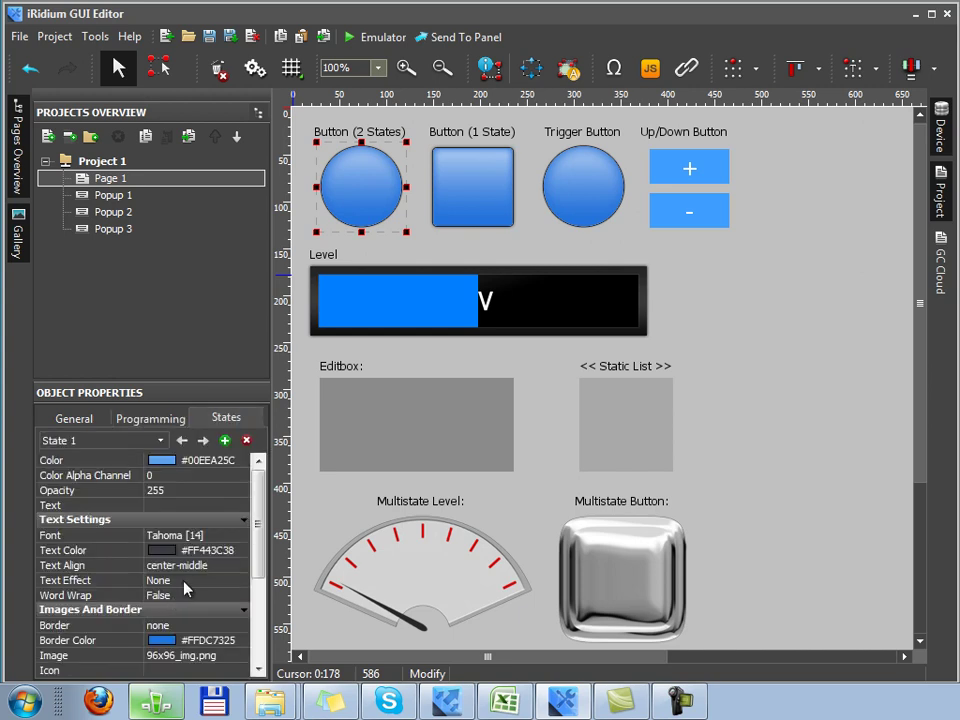
left_click(202, 441)
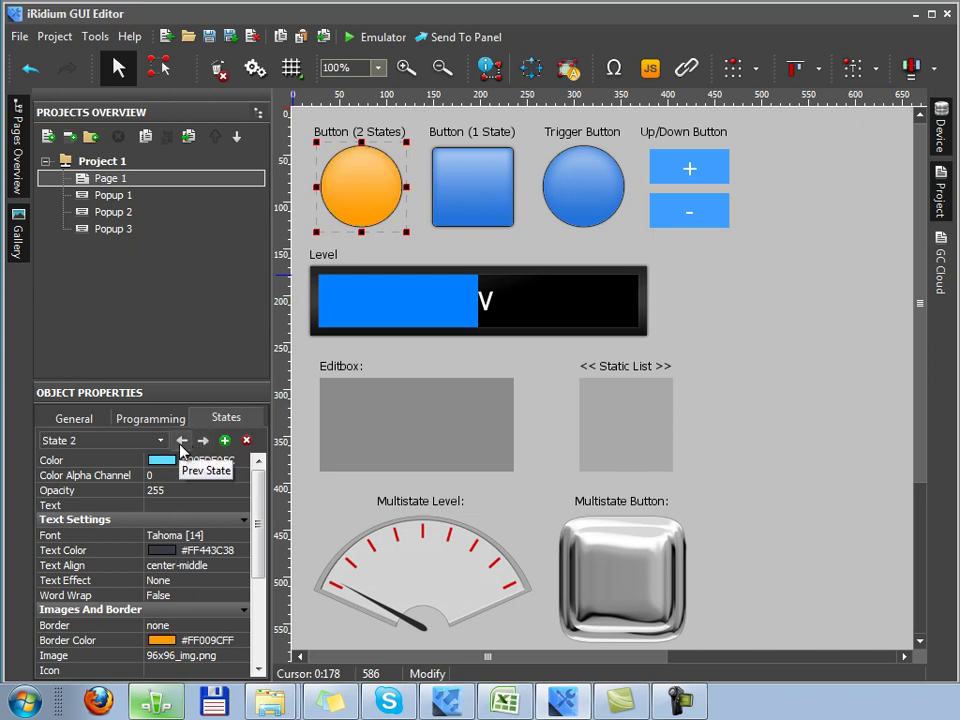
left_click(182, 441)
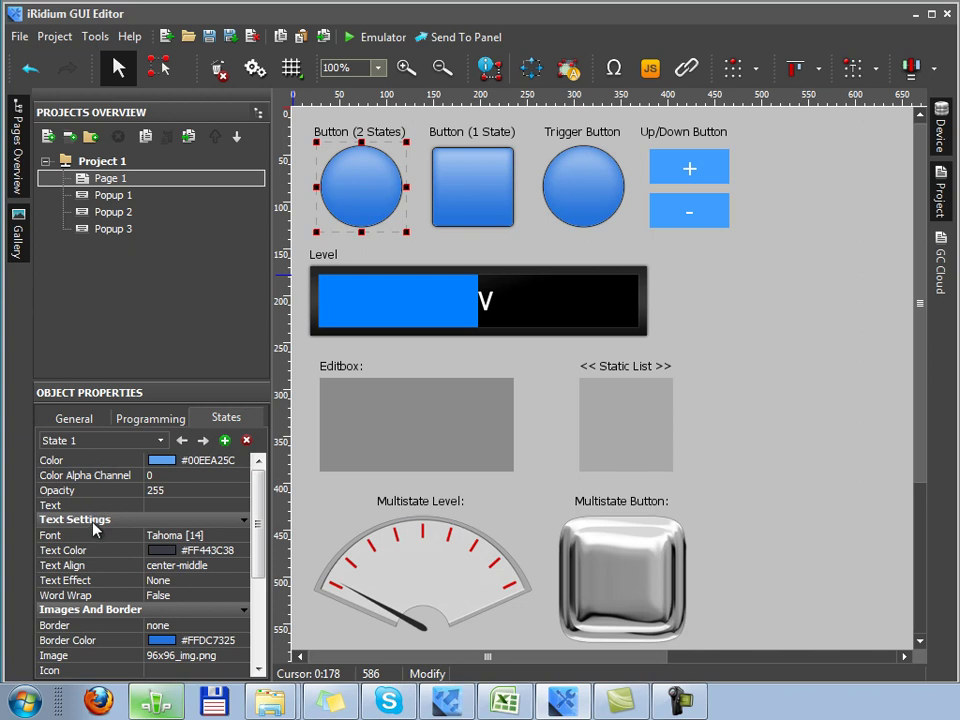
scroll(110, 613, "down", 3)
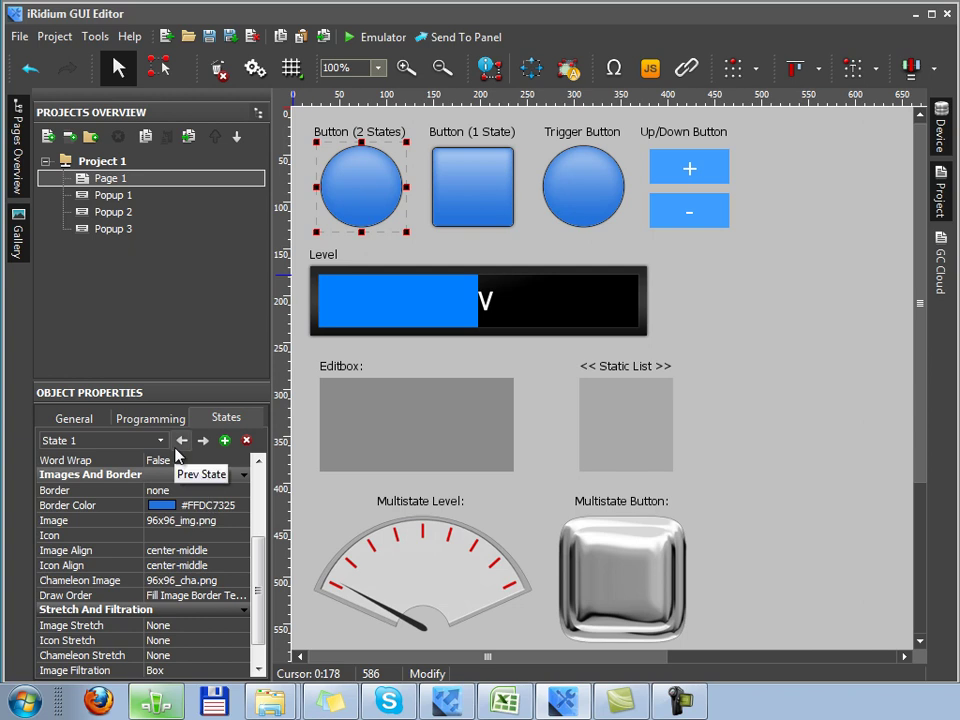
left_click(96, 420)
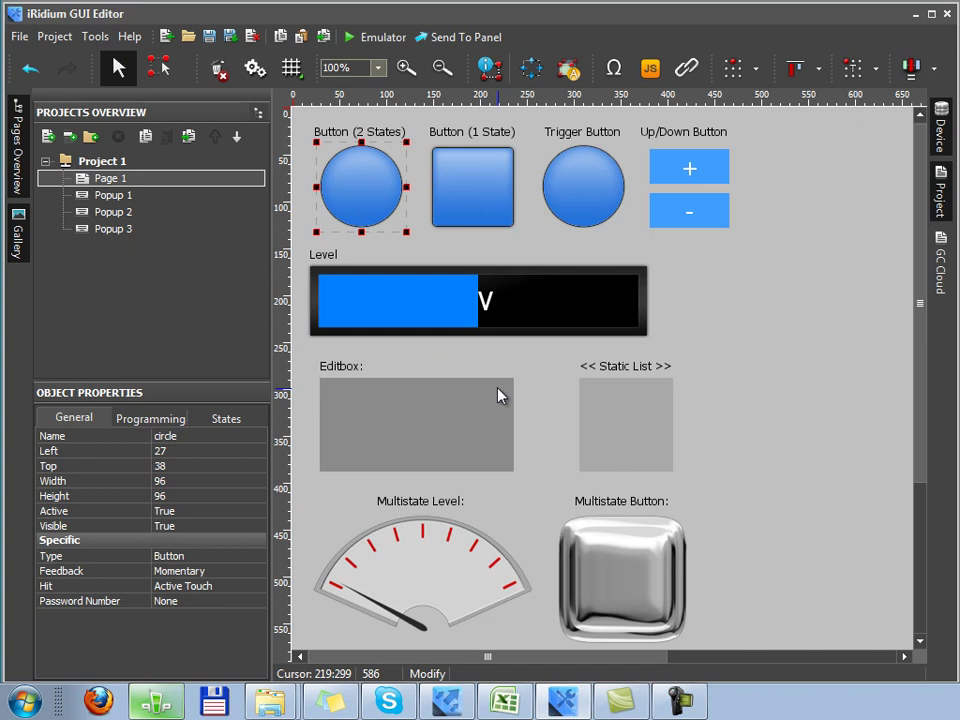
left_click(876, 417)
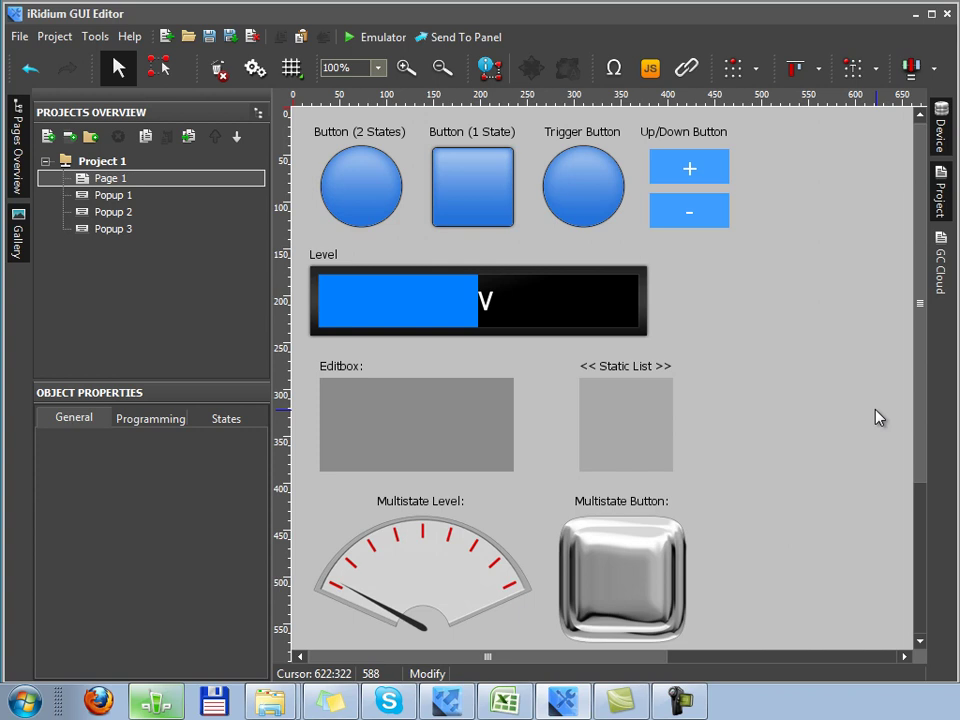
Compare State 1 and State 2 of the round button with the state settings of the square one-state button
left_click(350, 170)
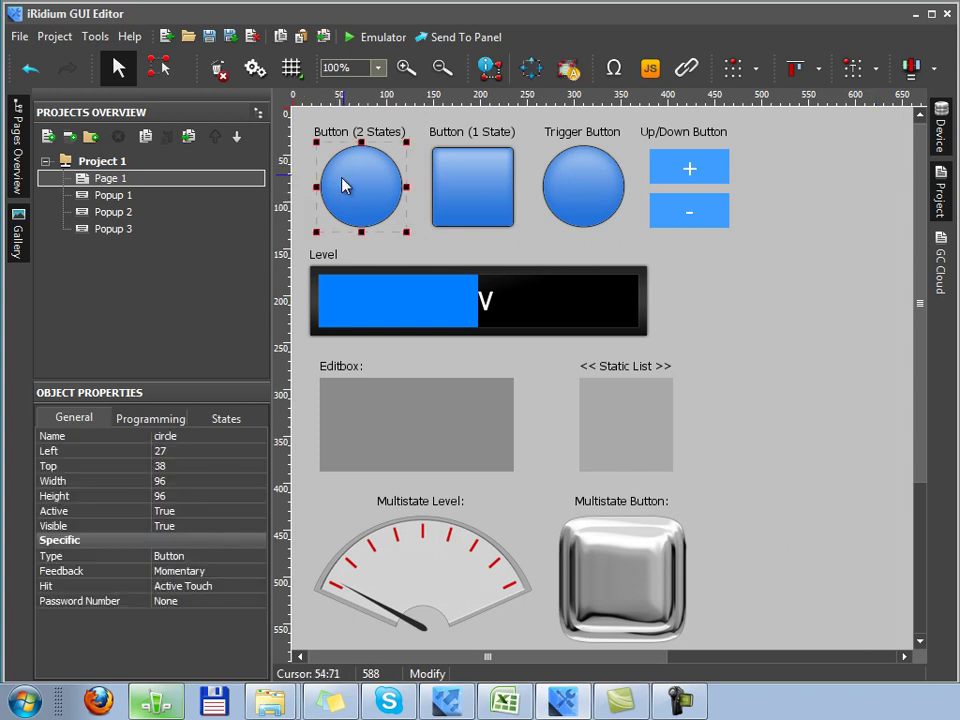
left_click(222, 418)
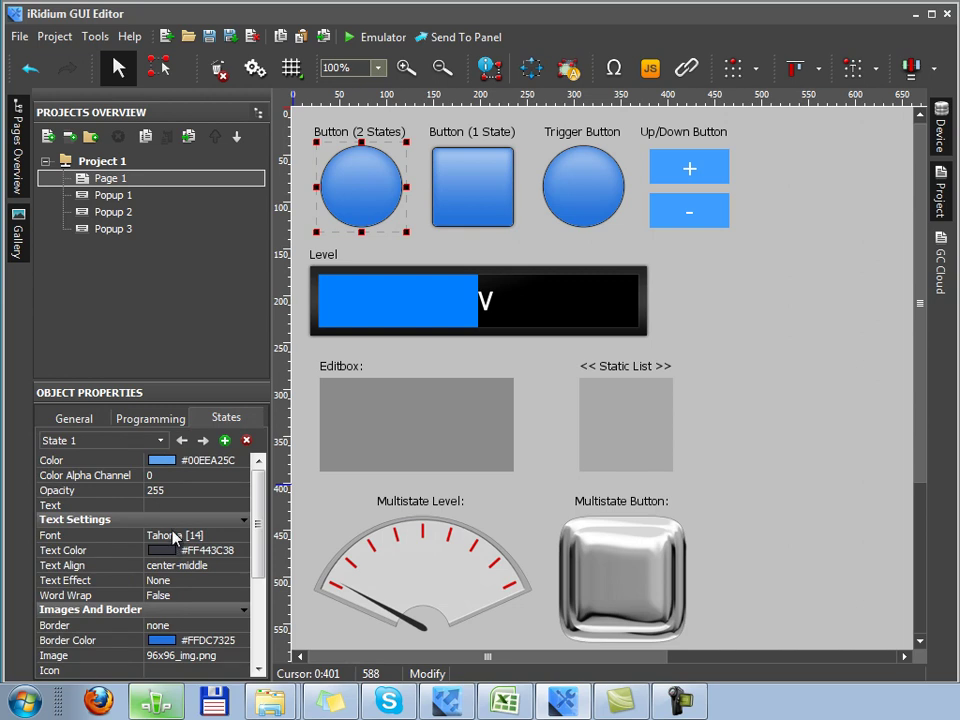
left_click(205, 442)
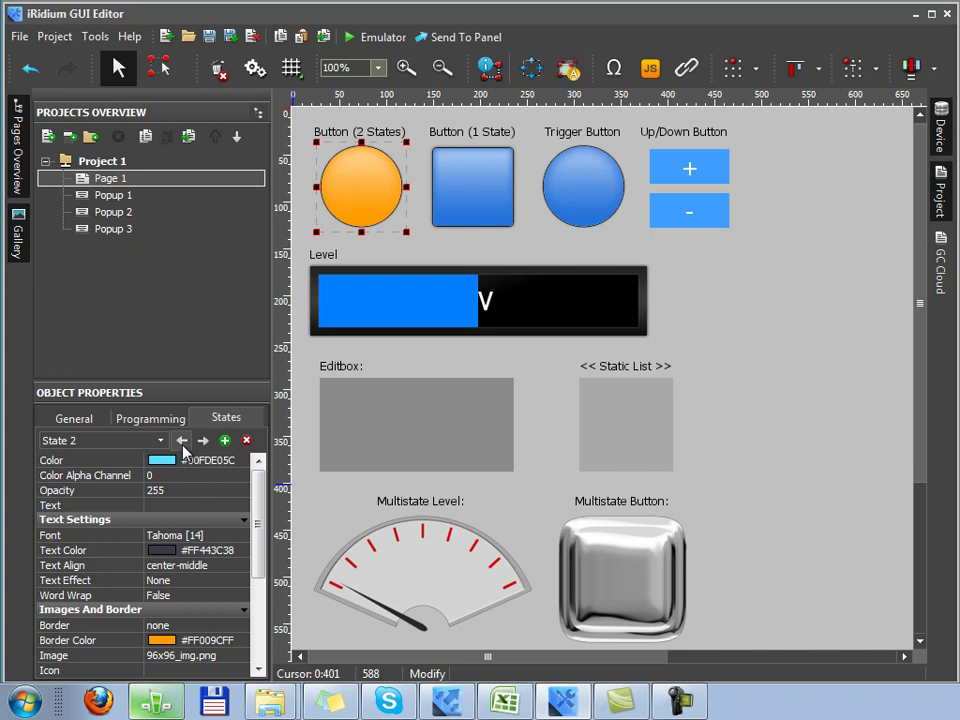
left_click(182, 443)
left_click(491, 195)
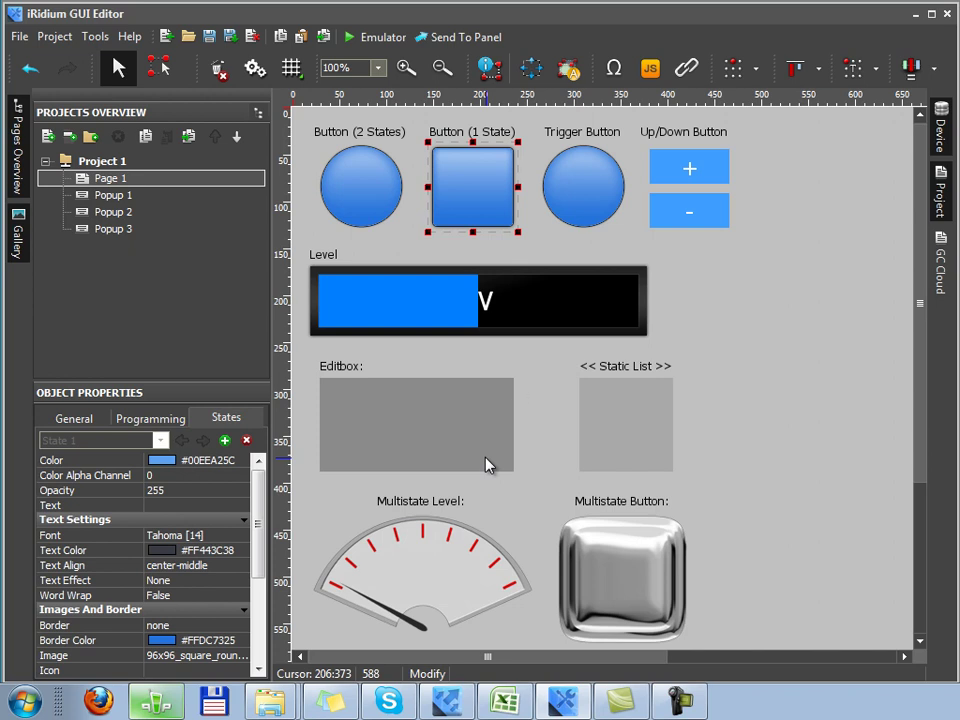
Inspect the Trigger Button's general properties, focusing on Trigger Value 1 and Trigger Value 2
left_click(555, 218)
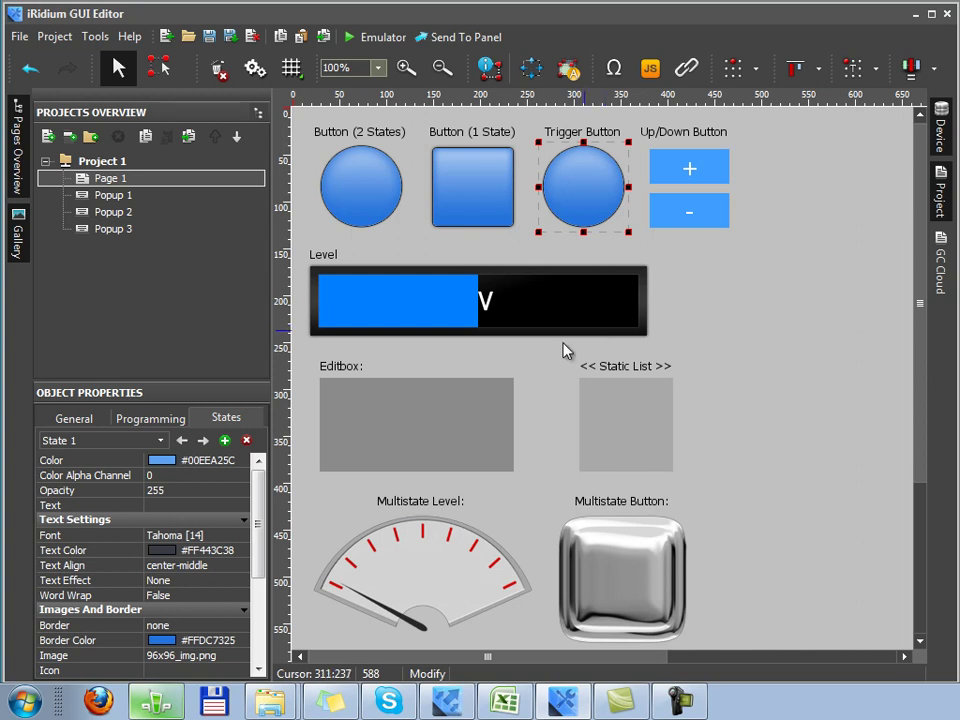
left_click(62, 419)
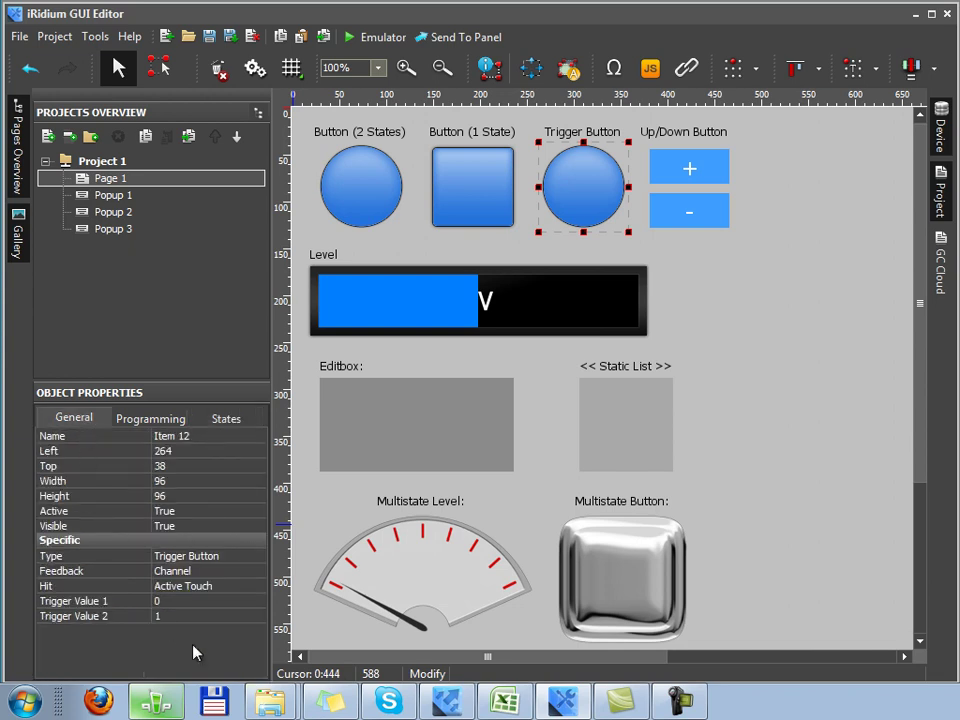
left_click(187, 600)
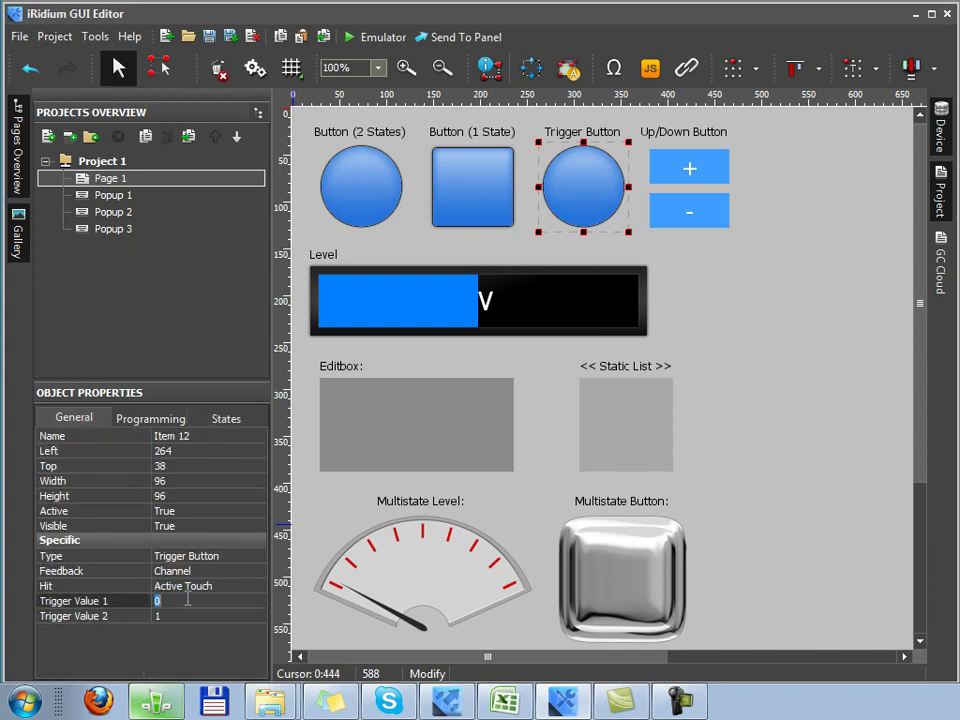
left_click(190, 617)
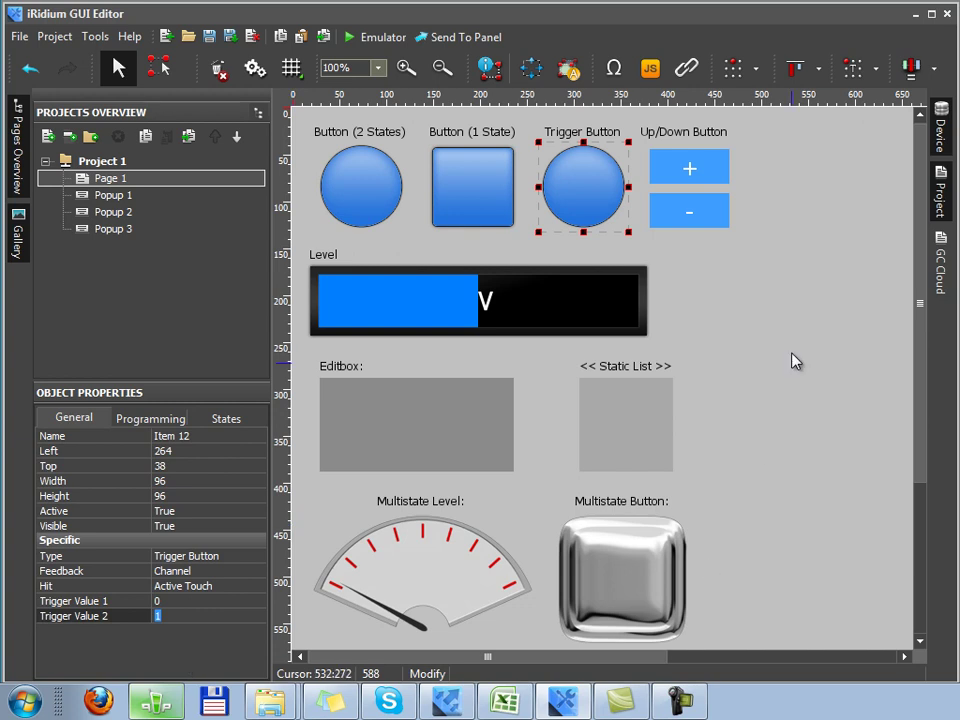
Compare the Up/Down Value and Max/Min Value properties of the plus and minus Up/Down buttons
left_click_drag(740, 148, 690, 320)
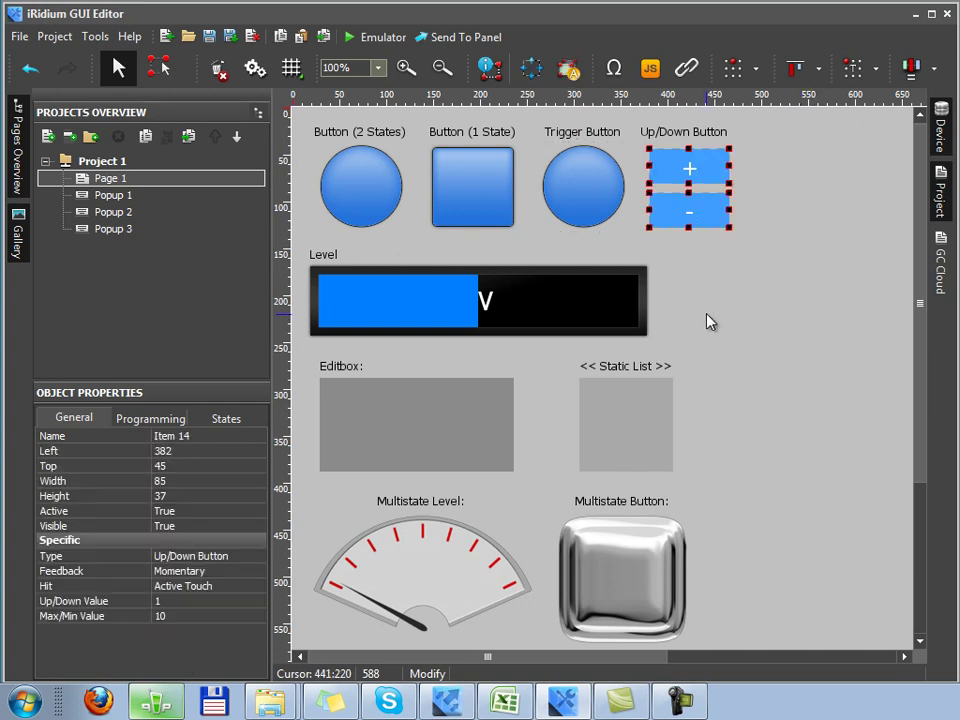
left_click(722, 175)
left_click(712, 220)
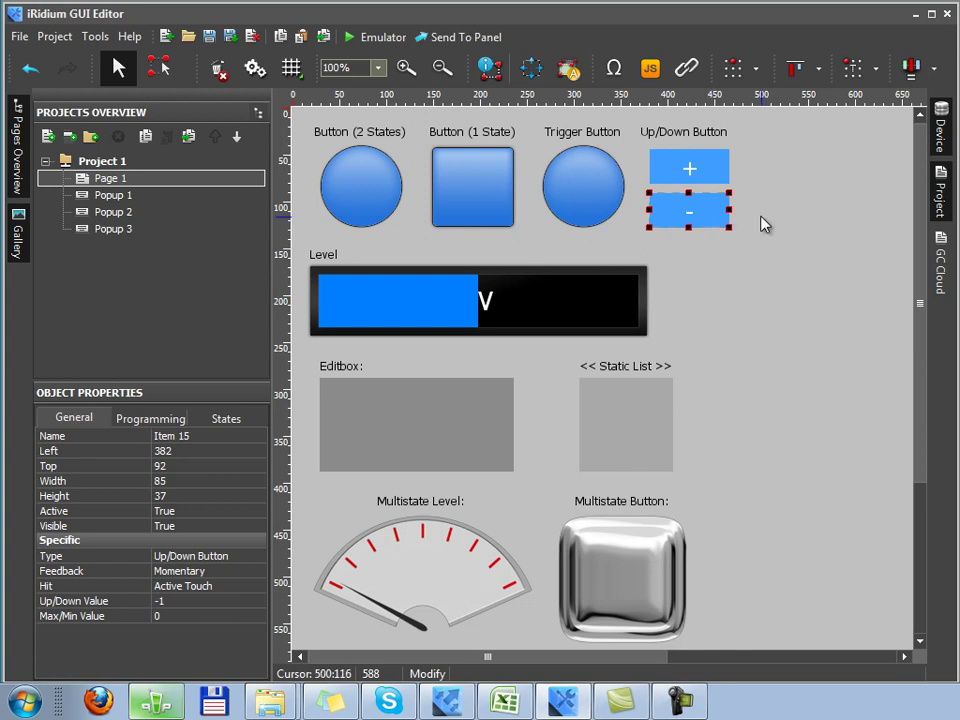
left_click(724, 169)
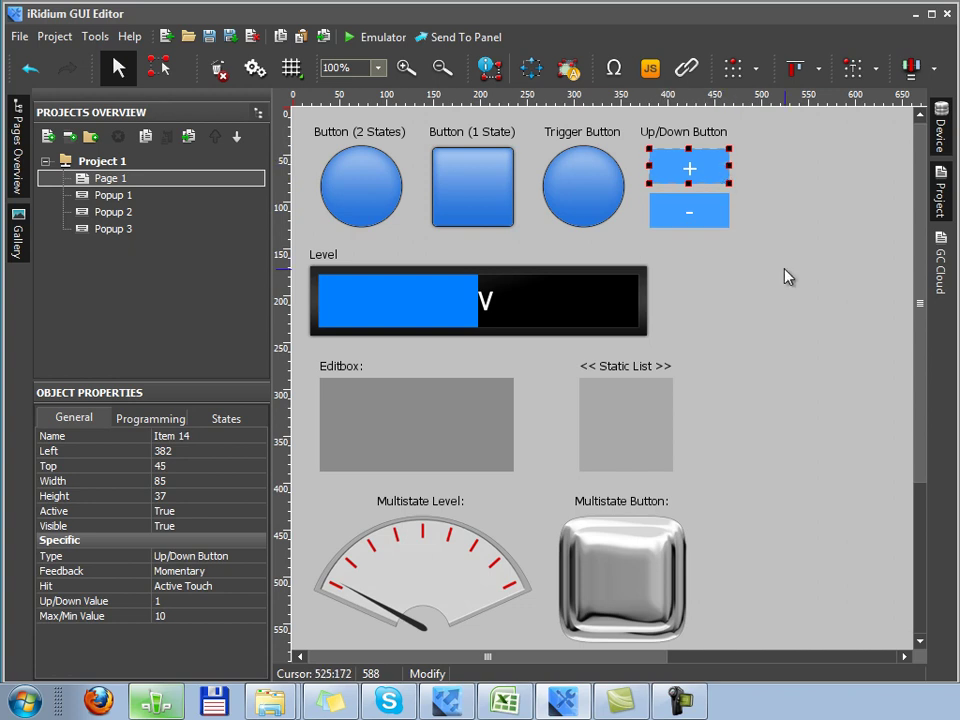
left_click_drag(817, 123, 552, 237)
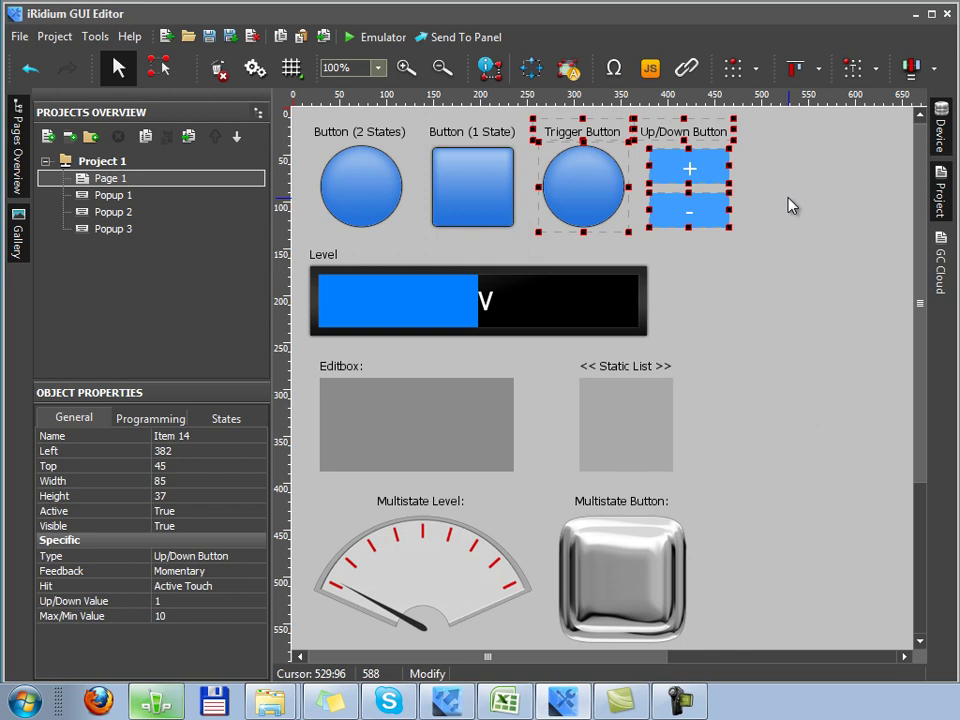
Inspect the Level item's specific properties, including its Hit setting and Max value
left_click(590, 316)
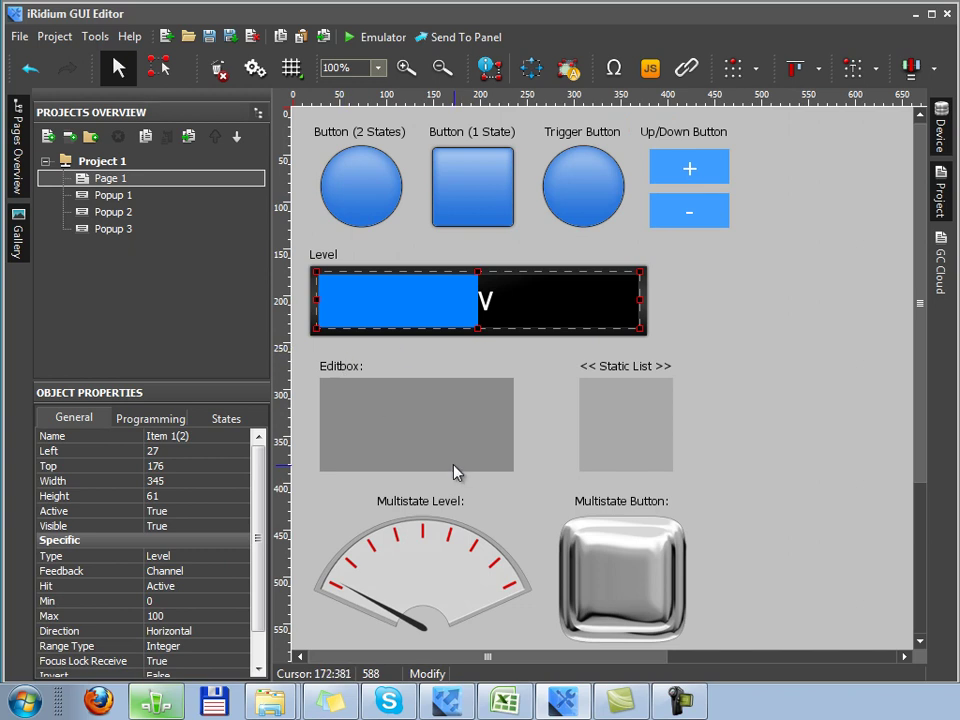
left_click(199, 586)
left_click(198, 616)
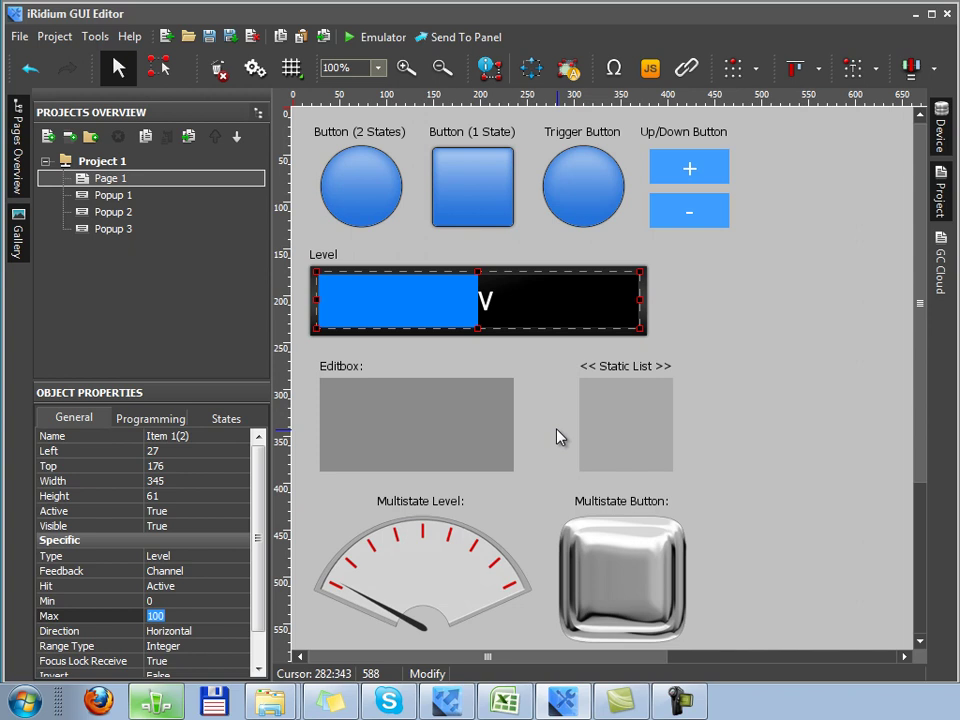
View the general properties of the Editbox and the Static List items
scroll(876, 354, "down", 3)
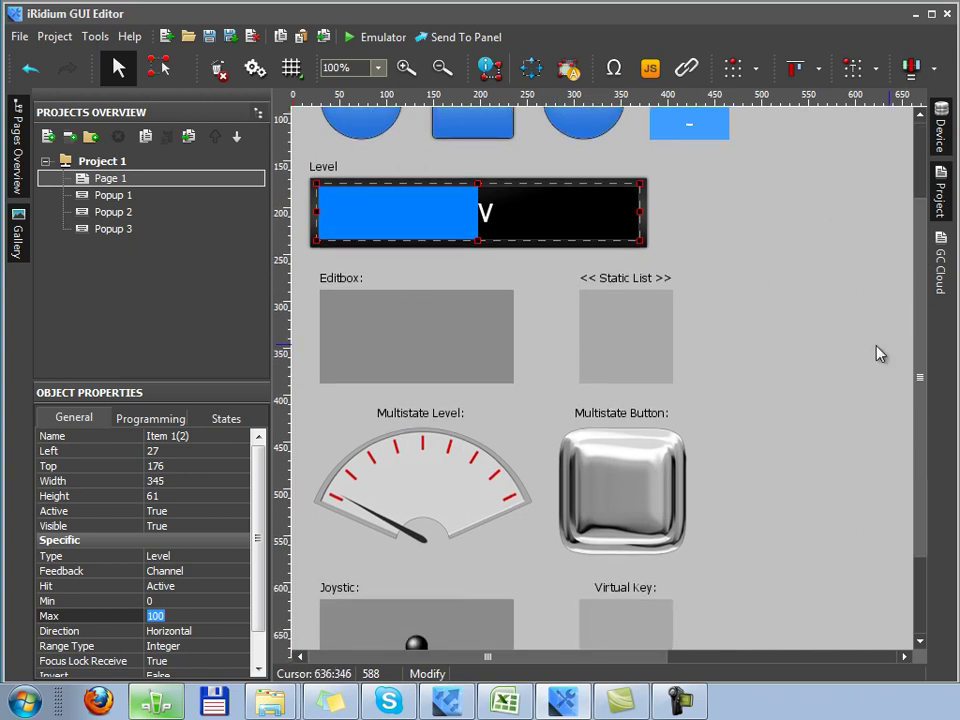
left_click(411, 309)
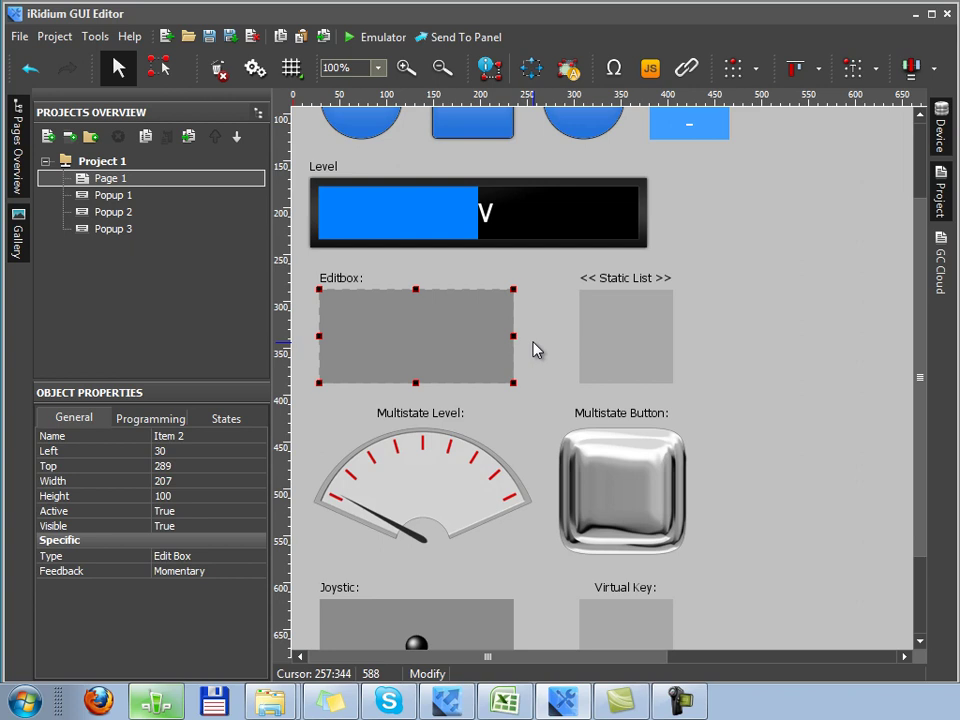
left_click(631, 337)
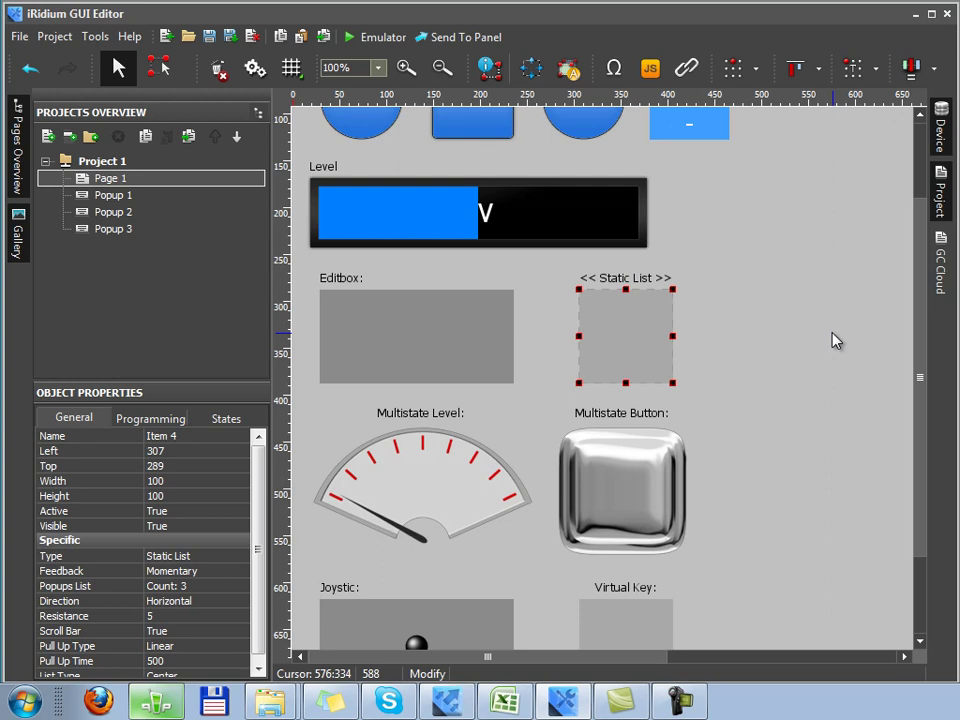
Inspect the Multistate Level gauge's properties and step through its states forward to State 19 and back to State 8
left_click(430, 532)
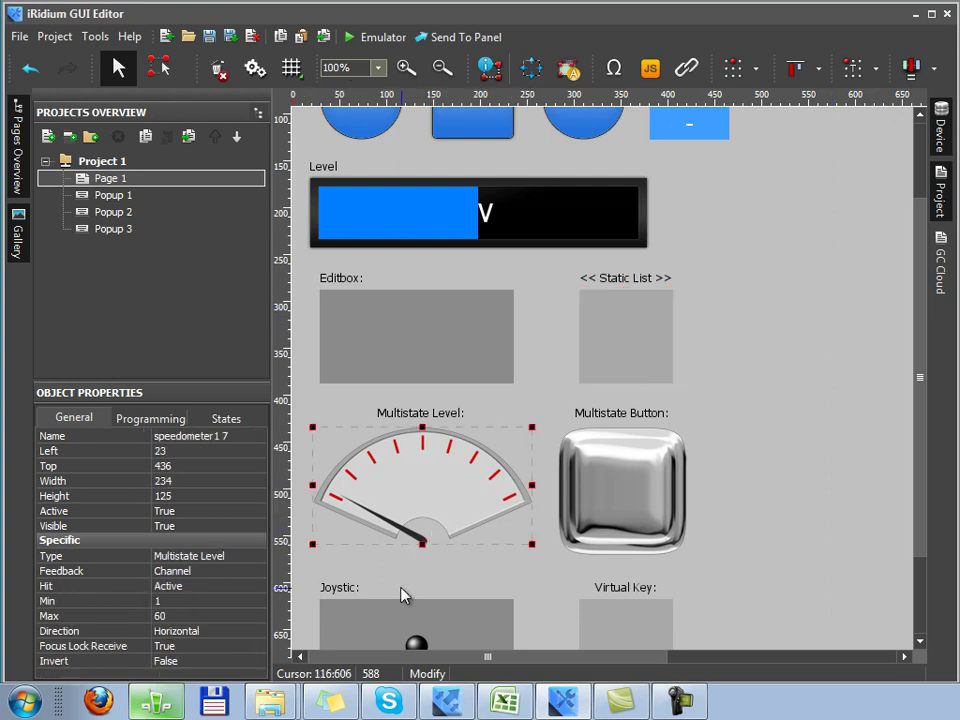
left_click(222, 424)
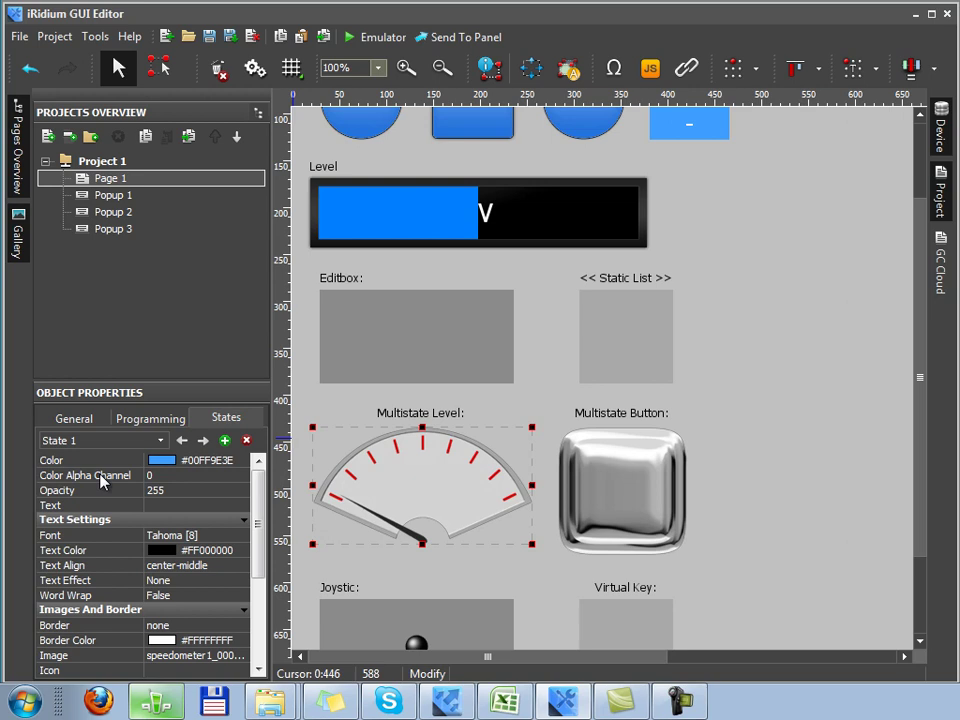
left_click(203, 441)
left_click(203, 441)
left_click(203, 441)
left_click(203, 441)
left_click(202, 441)
left_click(203, 441)
left_click(203, 441)
left_click(203, 441)
left_click(203, 441)
left_click(203, 441)
left_click(203, 441)
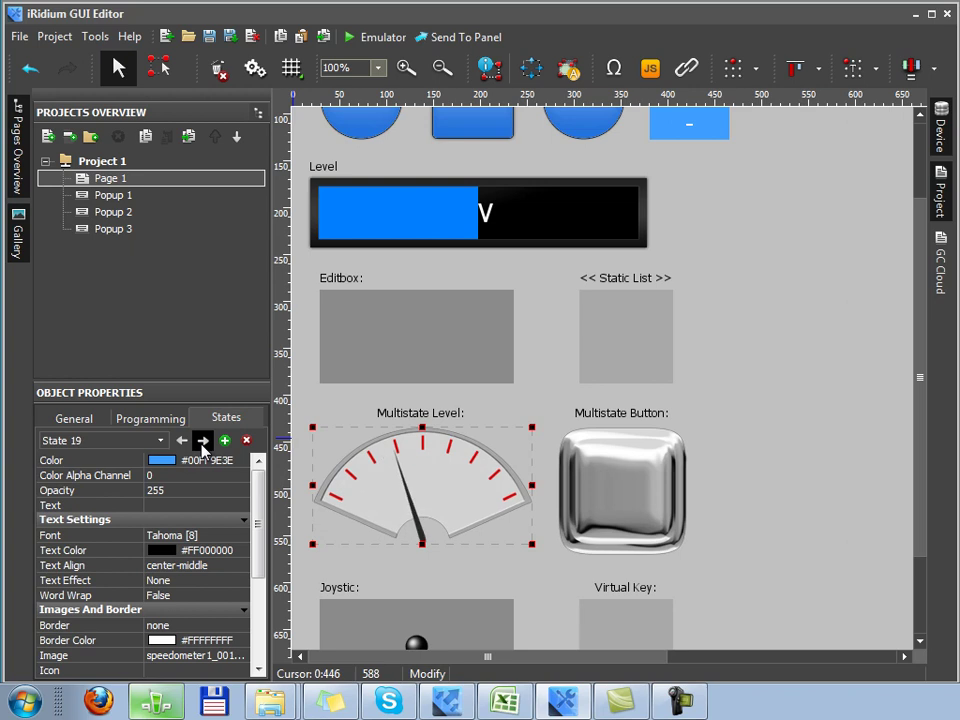
left_click(180, 445)
left_click(180, 445)
left_click(180, 445)
left_click(180, 445)
left_click(180, 445)
left_click(180, 445)
left_click(180, 445)
left_click(180, 441)
left_click(180, 441)
left_click(180, 441)
left_click(180, 441)
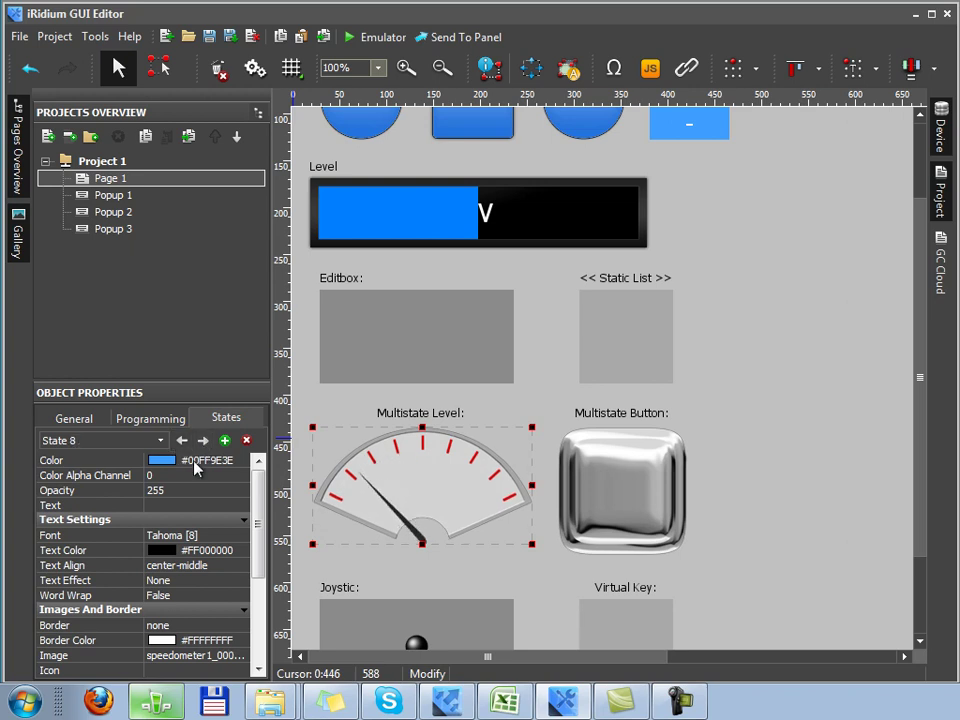
Cycle forward through the states of the Multistate Button until it is back at State 1
left_click(667, 510)
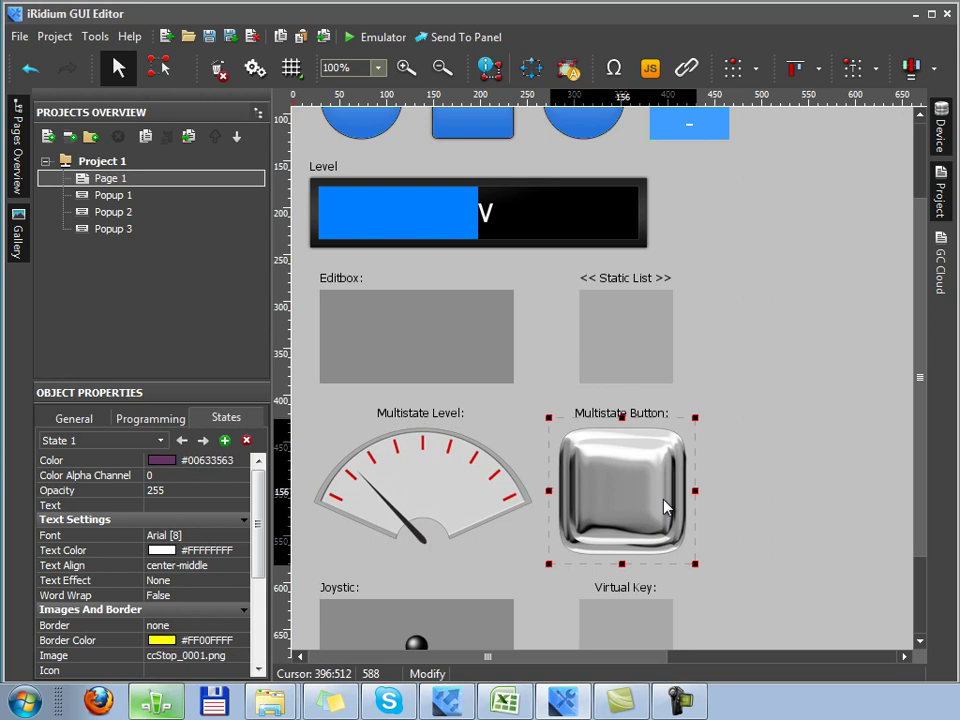
left_click(203, 441)
left_click(203, 441)
left_click(203, 441)
left_click(203, 441)
left_click(203, 441)
left_click(203, 441)
left_click(203, 441)
left_click(203, 441)
left_click(203, 441)
left_click(203, 441)
left_click(203, 441)
left_click(202, 444)
left_click(202, 444)
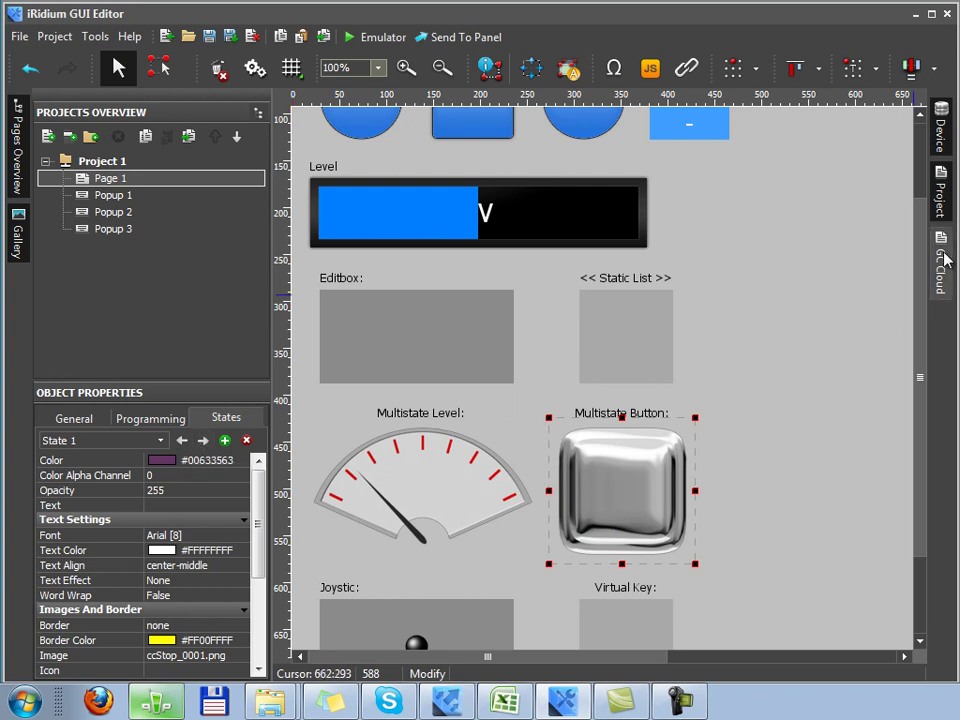
View the state properties of the Joystick and the Virtual Key items at the end of the page
key("Tab")
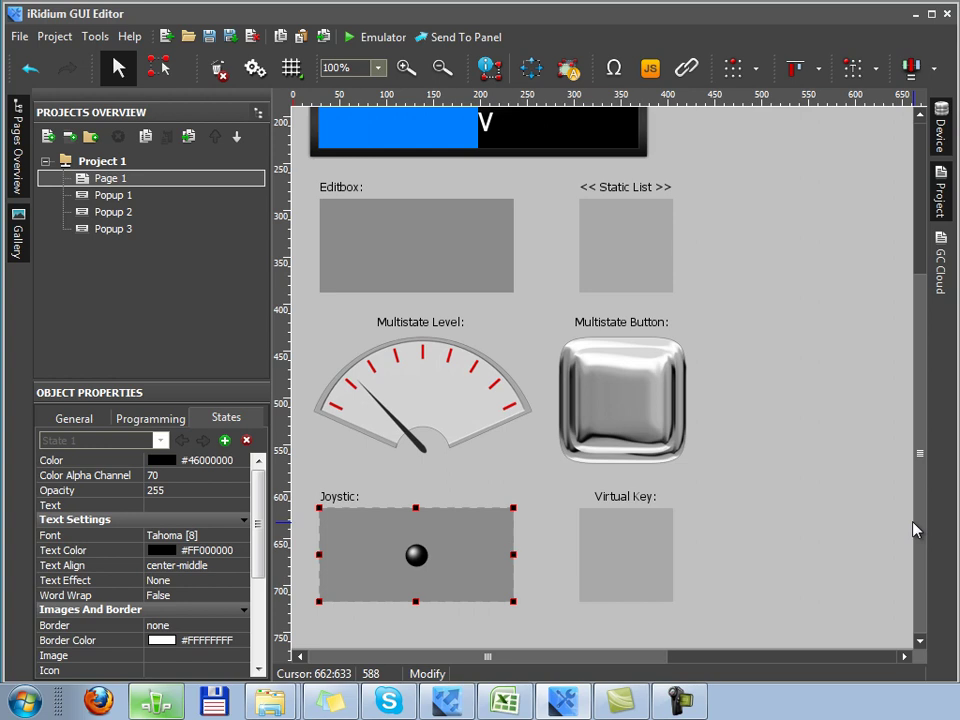
left_click(594, 561)
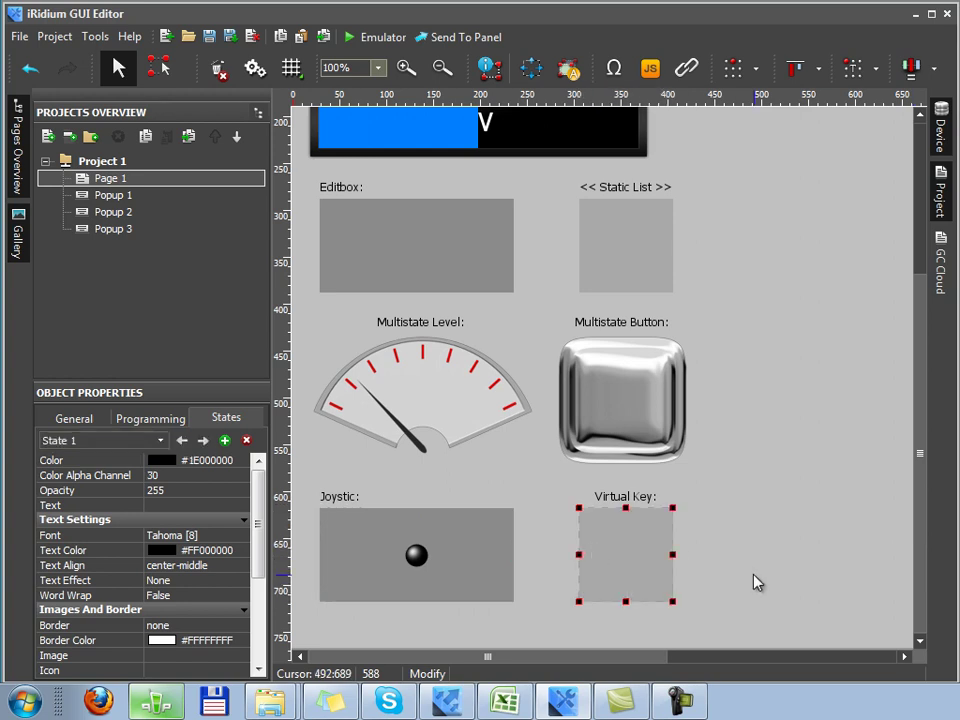